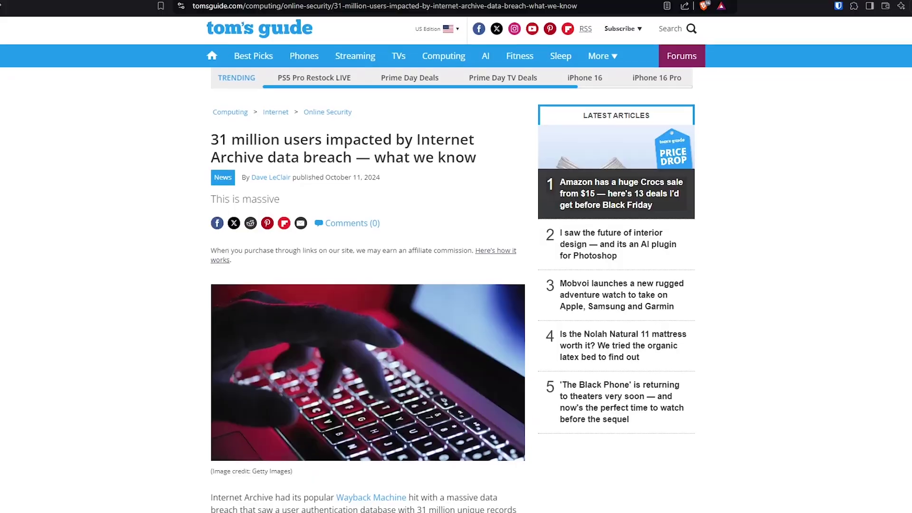
Scroll through the Internet Archive breach articles and down the archivebox.io homepage
scroll(319, 257, down, 3)
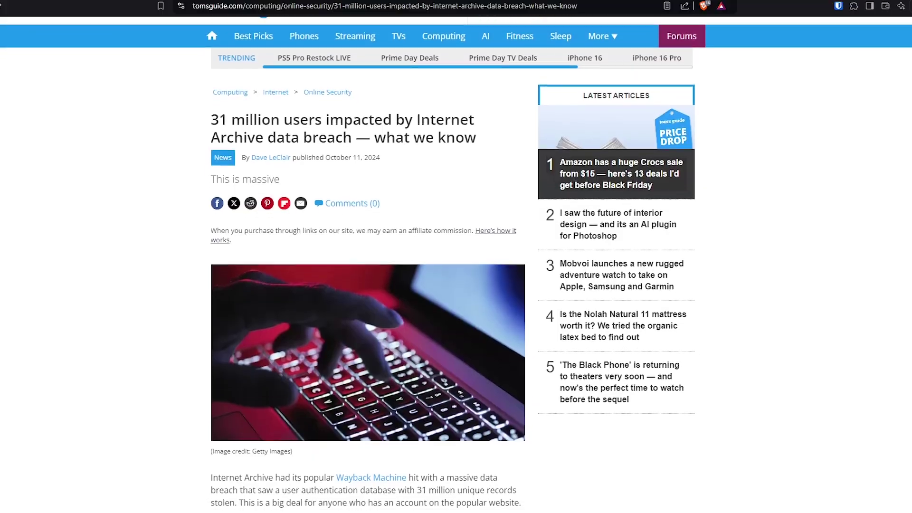
scroll(319, 256, down, 2)
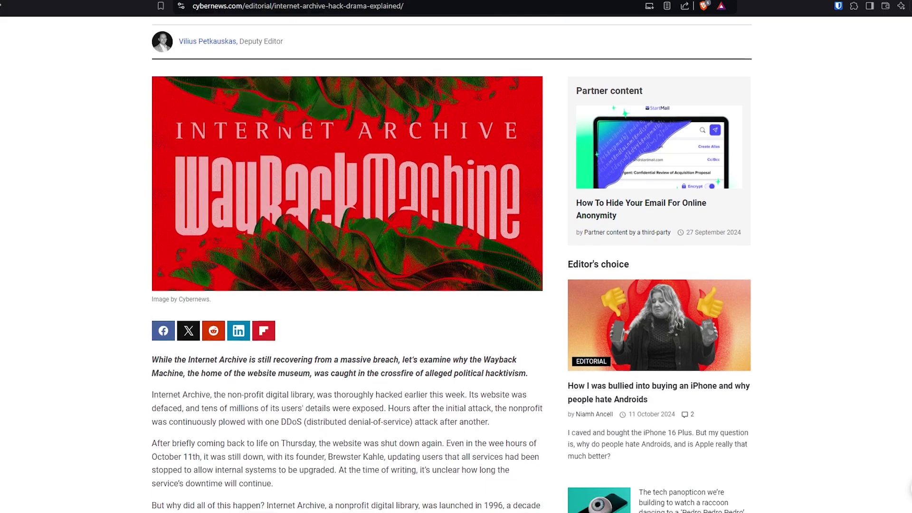
scroll(319, 256, down, 2)
scroll(346, 266, down, 2)
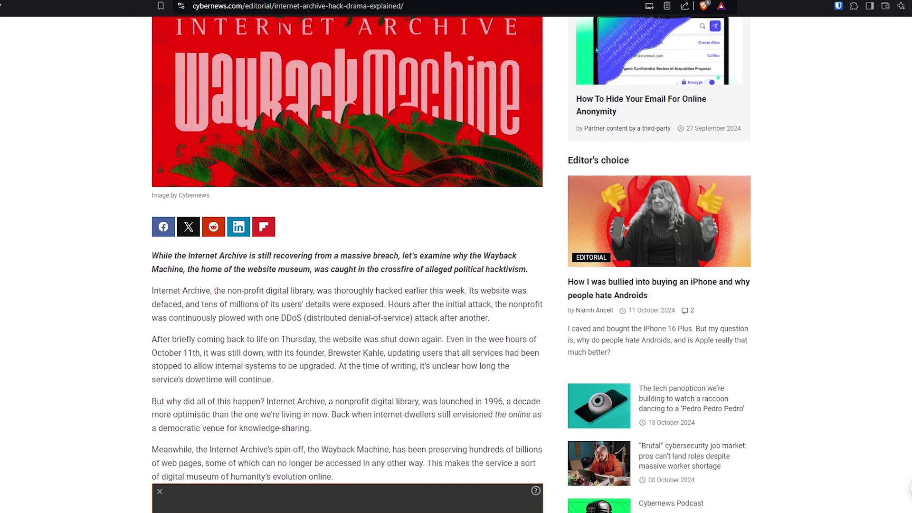
scroll(319, 257, down, 2)
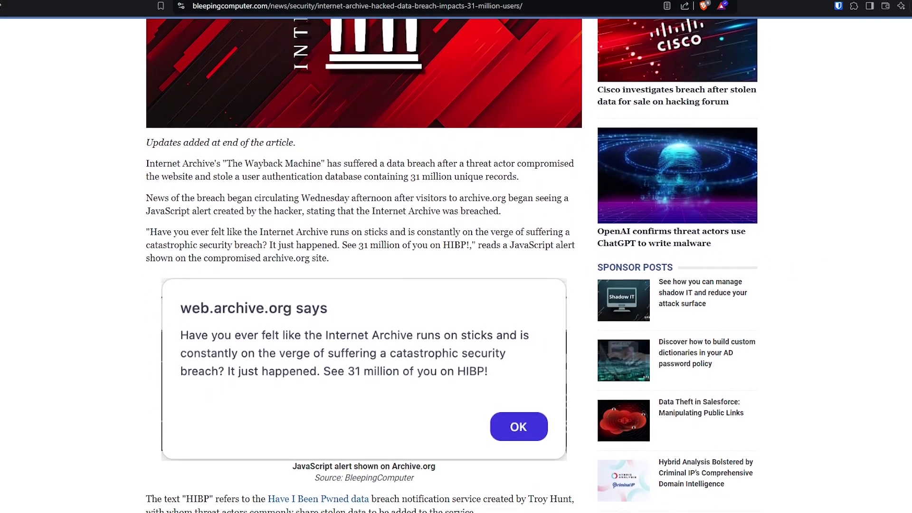
scroll(319, 256, down, 2)
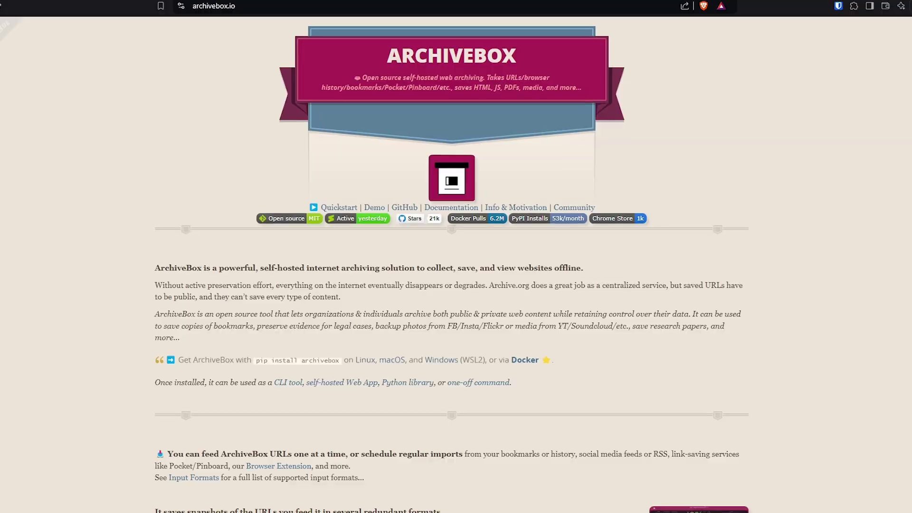
scroll(313, 256, down, 2)
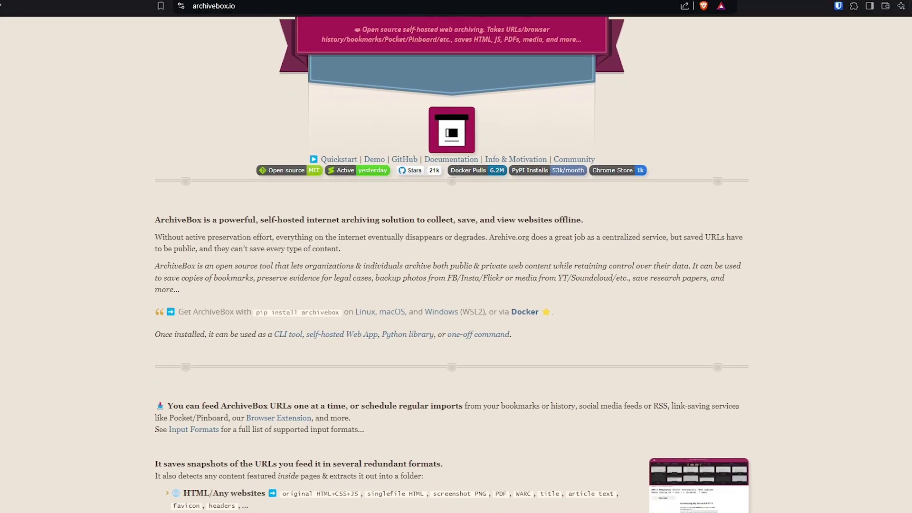
scroll(314, 256, down, 5)
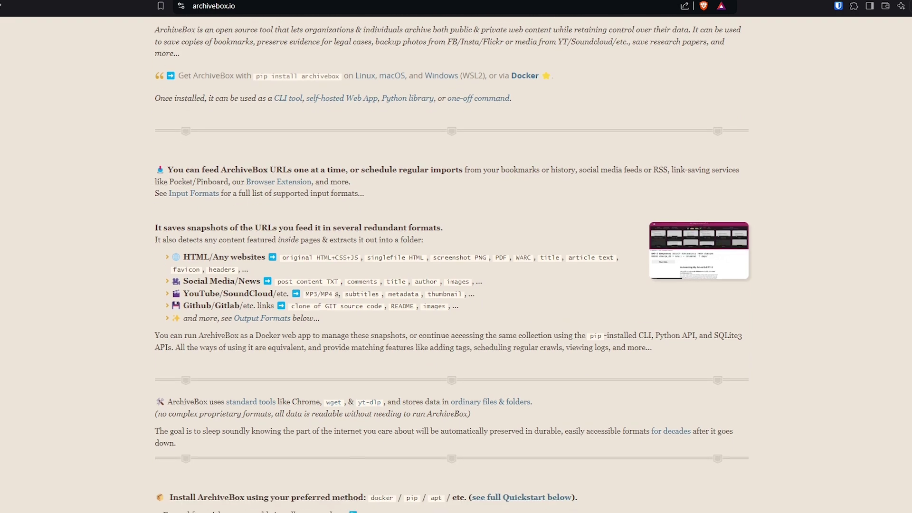
scroll(314, 257, down, 4)
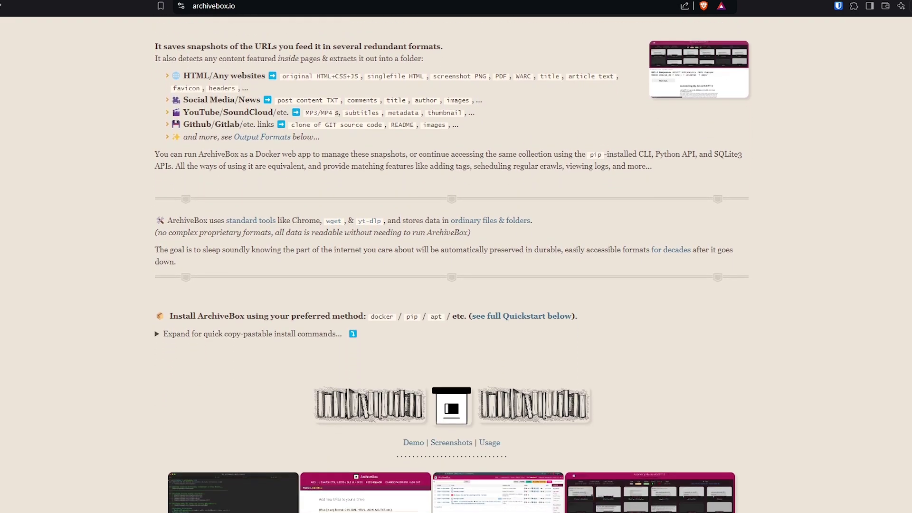
scroll(314, 257, down, 4)
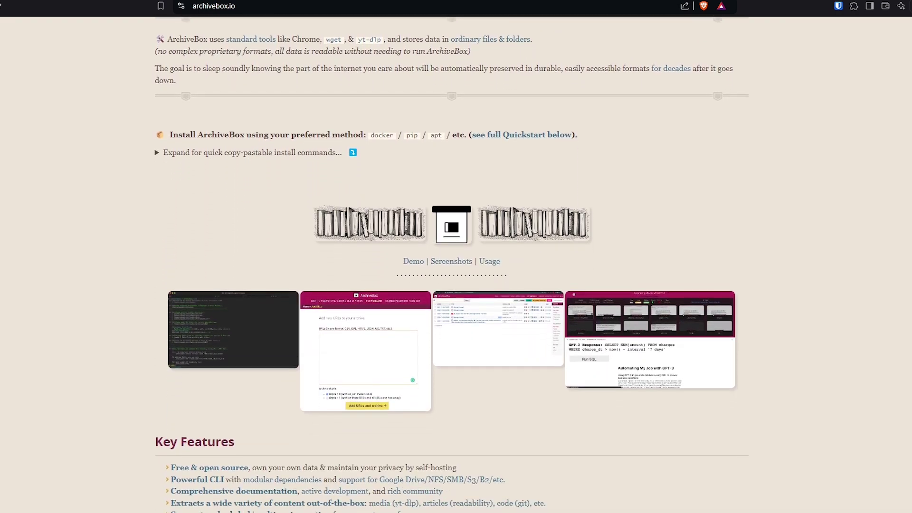
scroll(314, 256, down, 3)
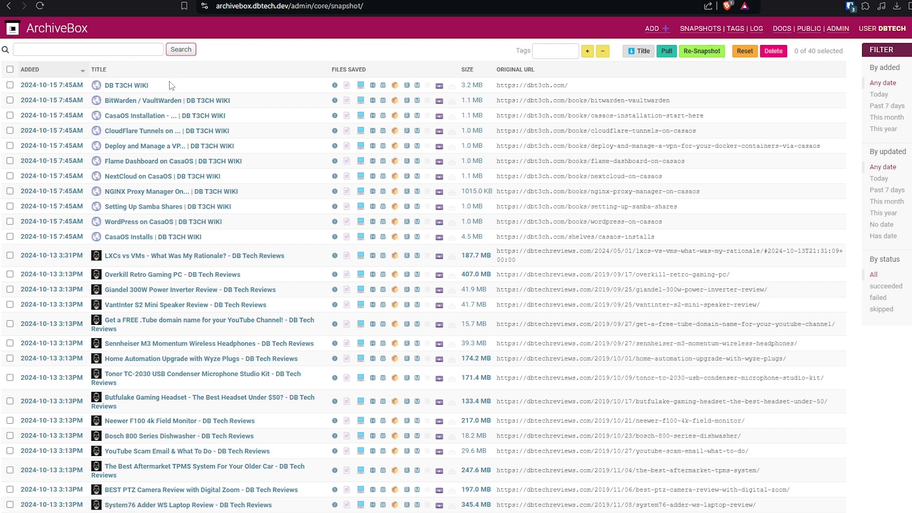
click(137, 86)
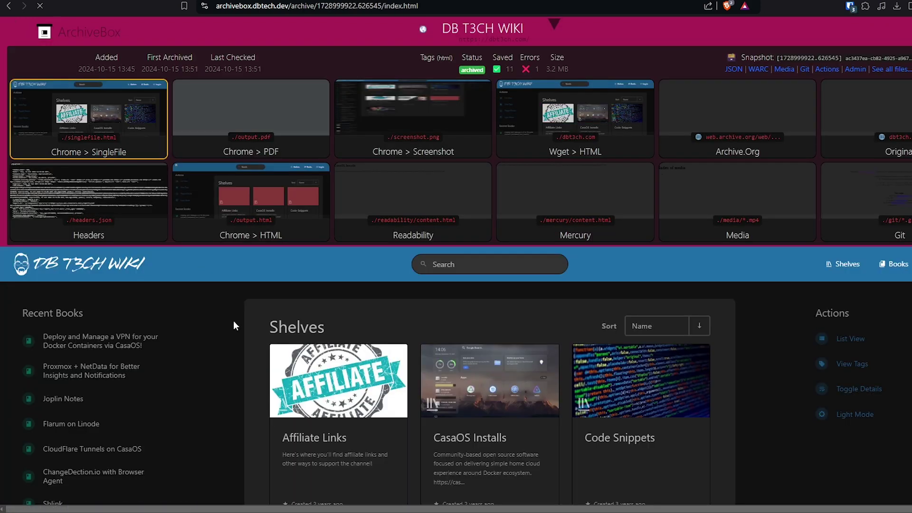
scroll(304, 375, down, 8)
scroll(303, 376, up, 8)
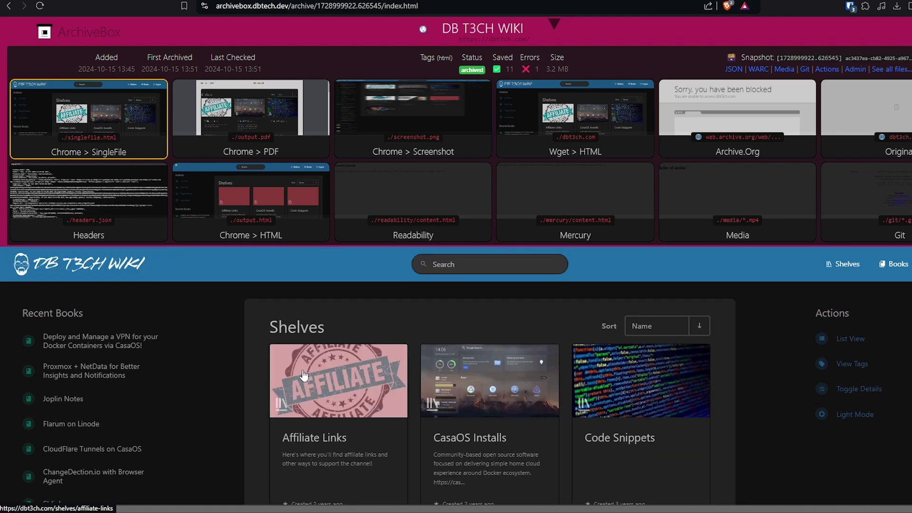
click(267, 160)
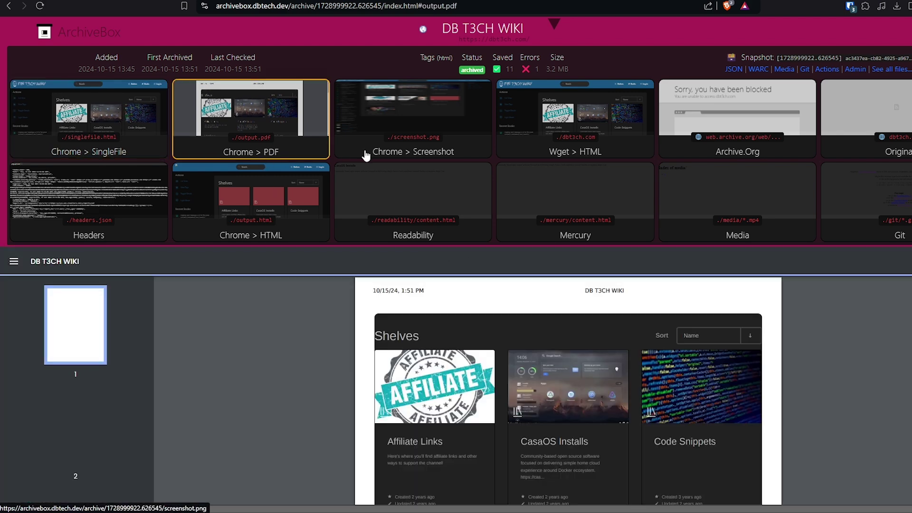
click(393, 150)
click(266, 235)
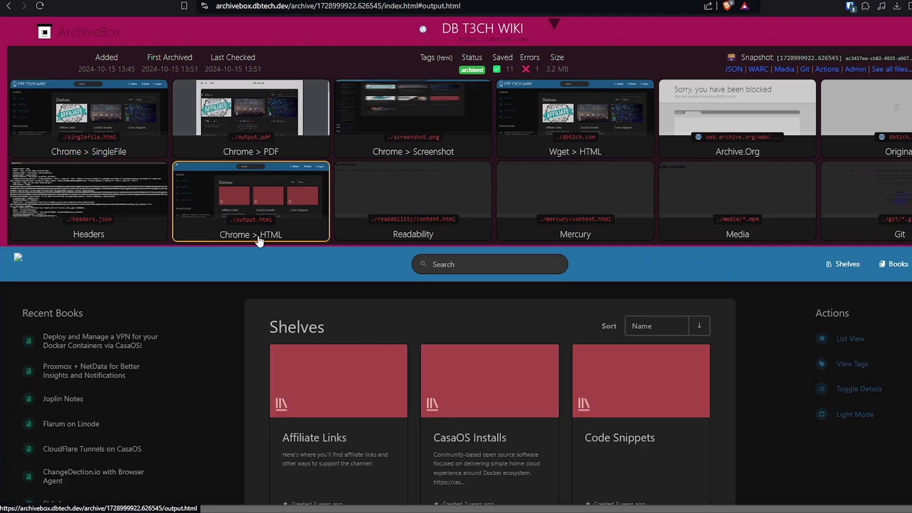
click(582, 149)
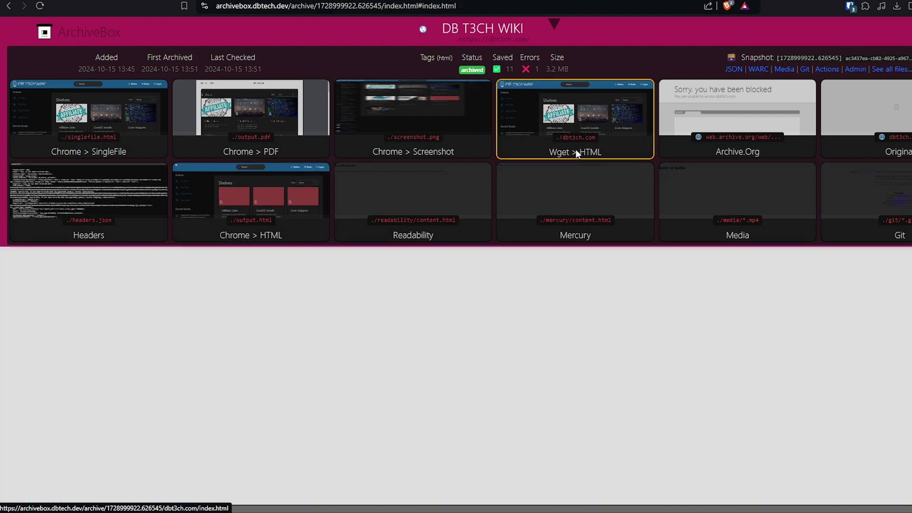
click(122, 153)
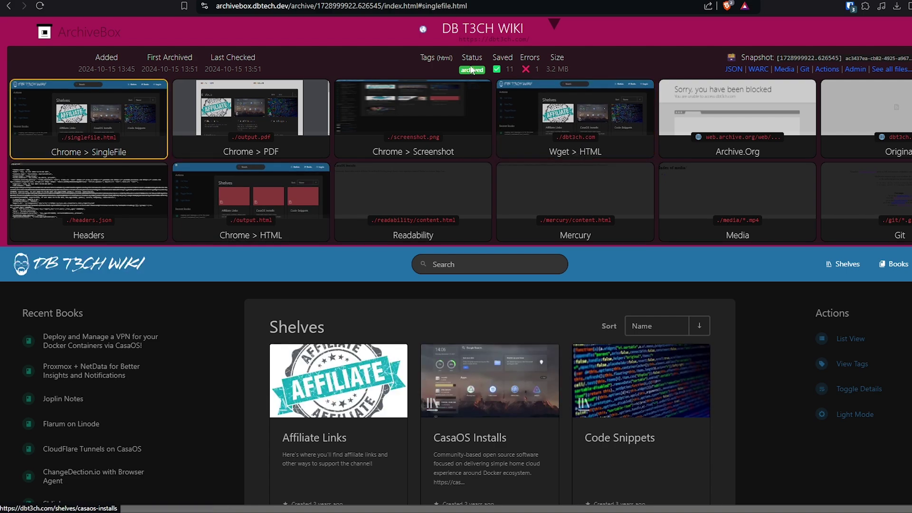
click(554, 24)
click(554, 26)
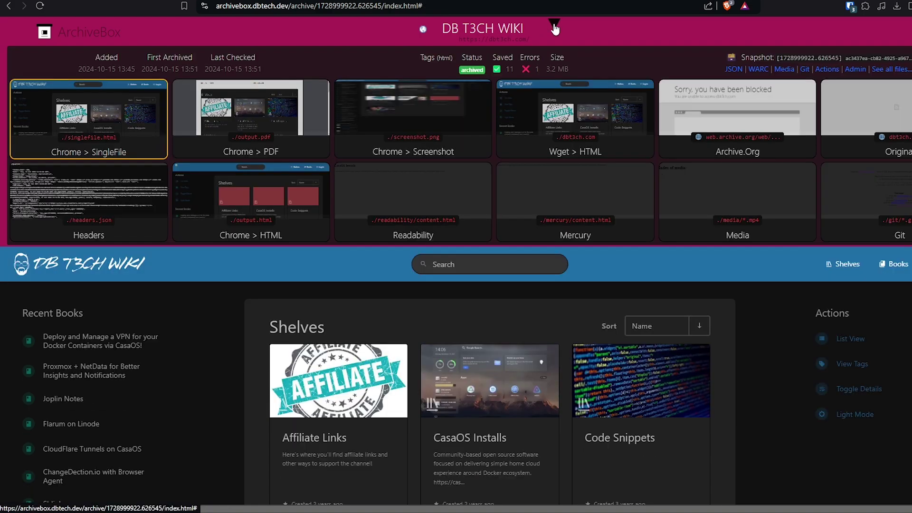
click(554, 27)
scroll(547, 180, down, 5)
scroll(546, 180, up, 5)
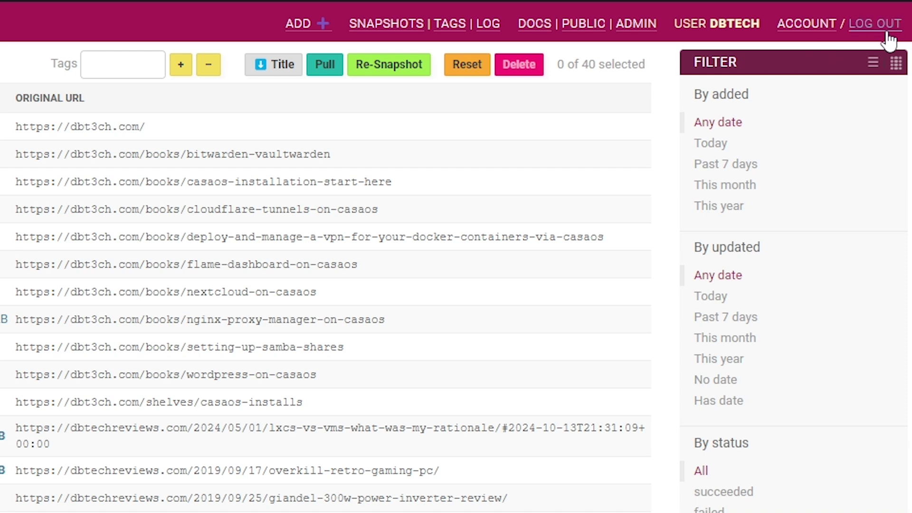
Visit the account password page and the documentation wiki, then show the public snapshot index (197 snapshots)
click(817, 33)
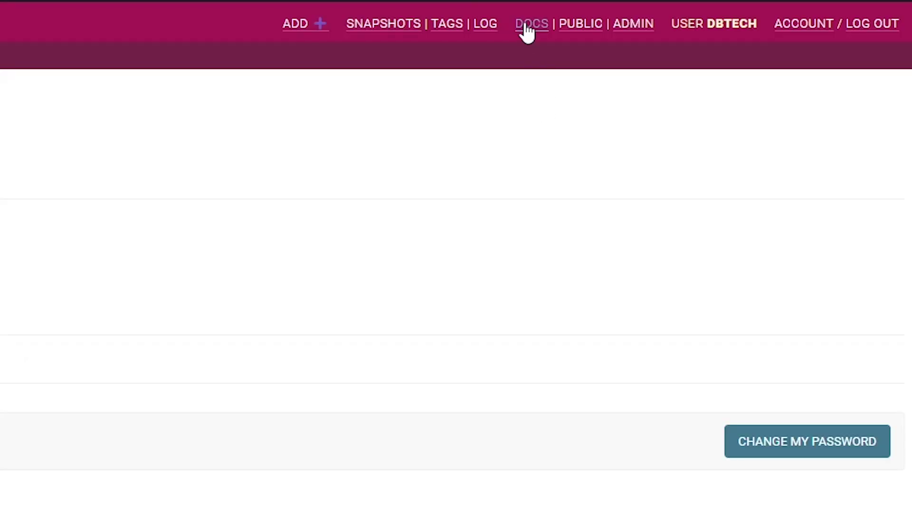
click(526, 23)
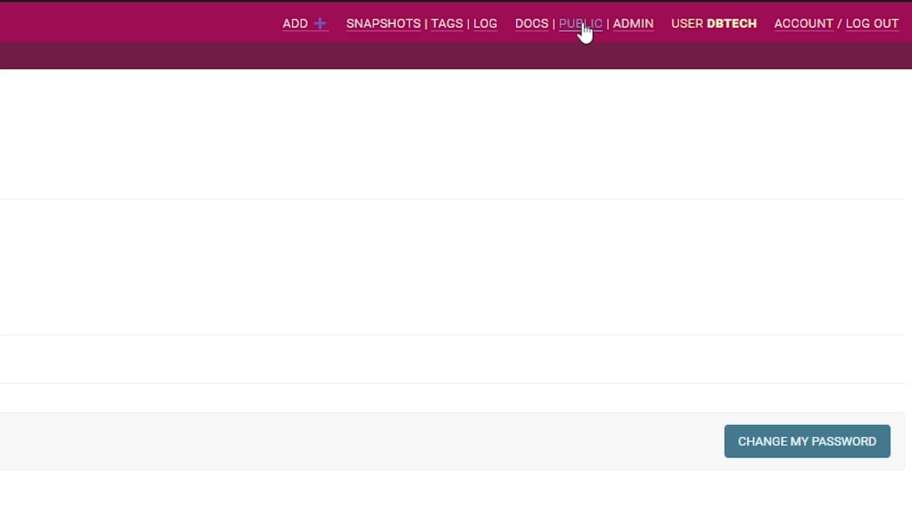
click(819, 21)
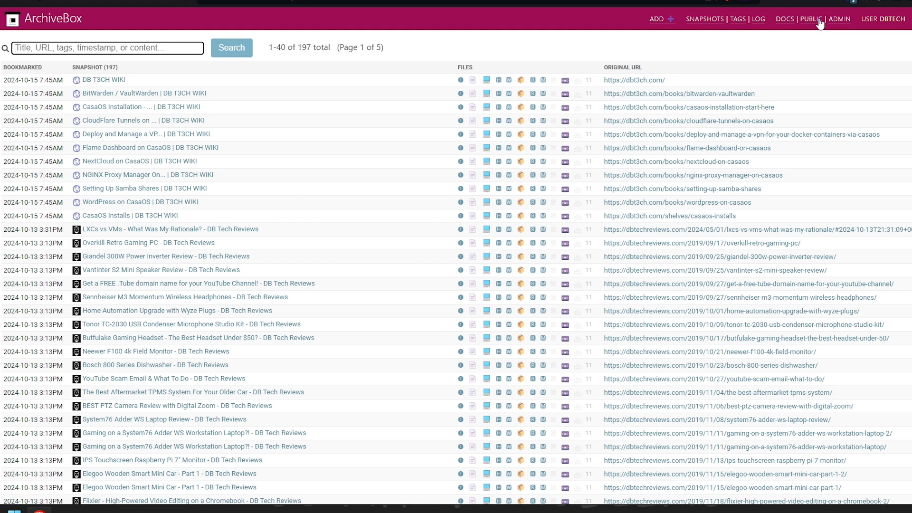
From the admin index, look at the Users, Archive results and Tags lists
click(839, 21)
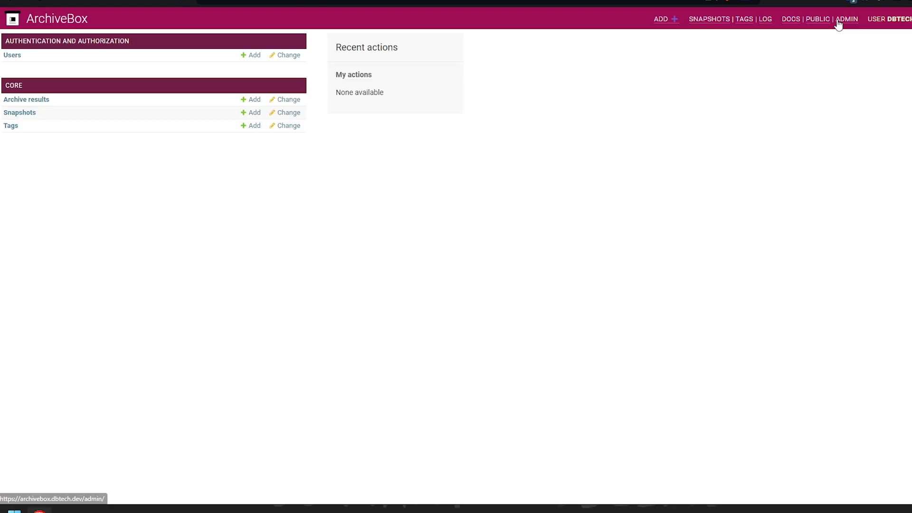
click(9, 55)
key(alt+Left)
click(25, 102)
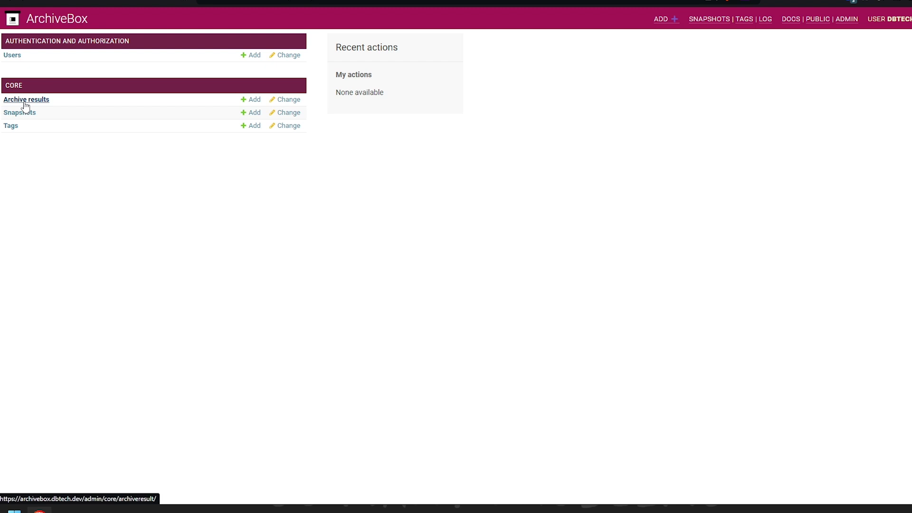
key(alt+Left)
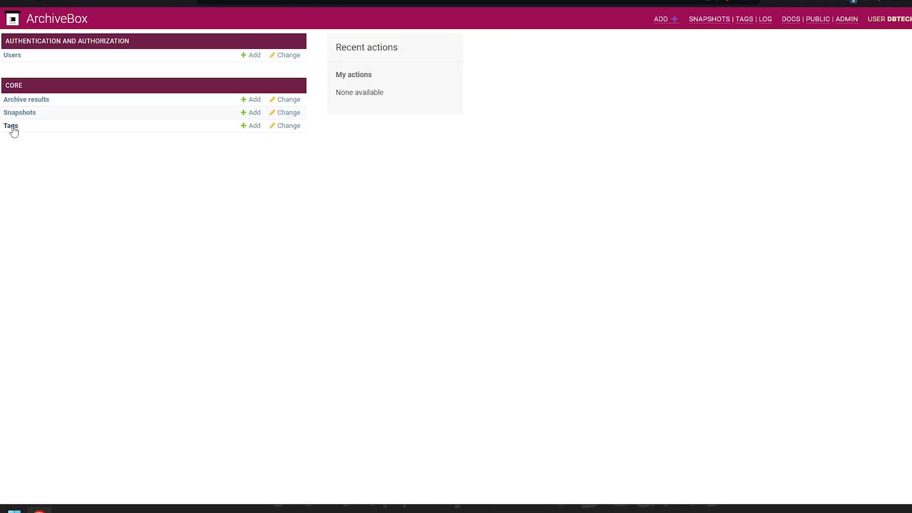
click(11, 127)
key(alt+Left)
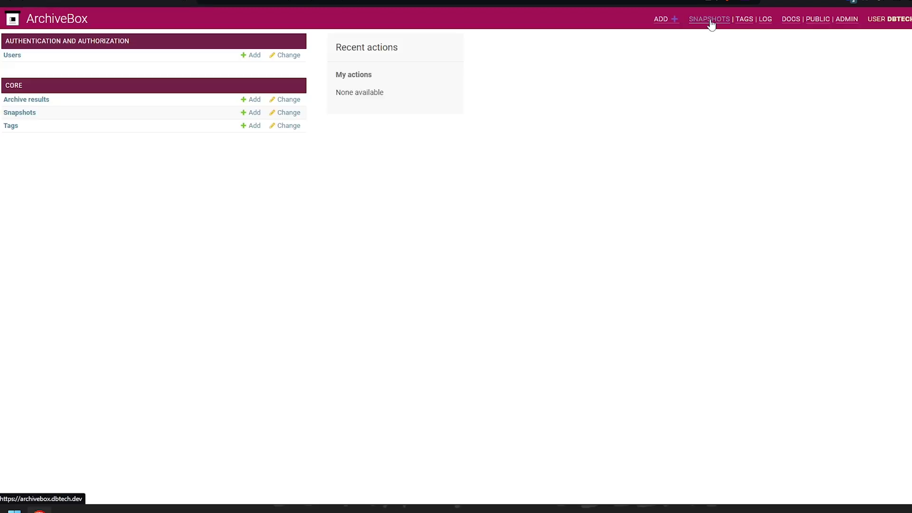
Browse the Snapshots, Tags and Log pages from the top navigation bar
click(709, 20)
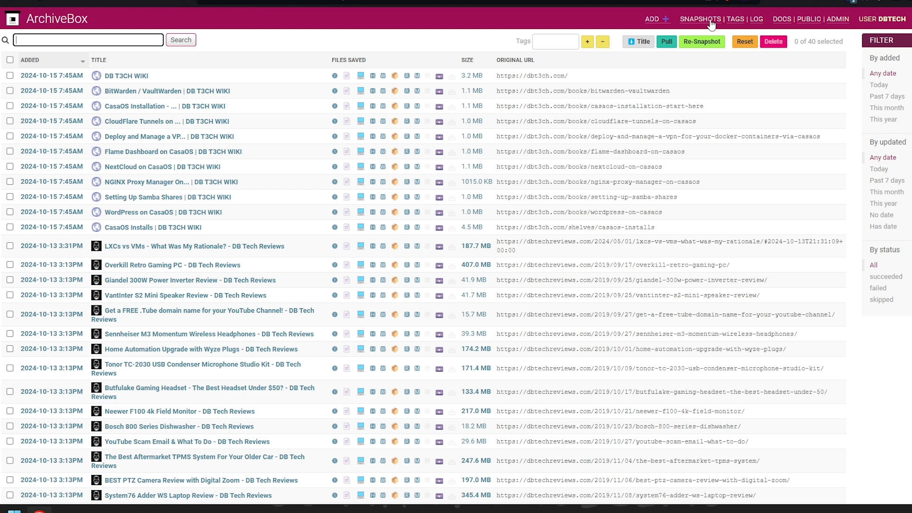
click(736, 21)
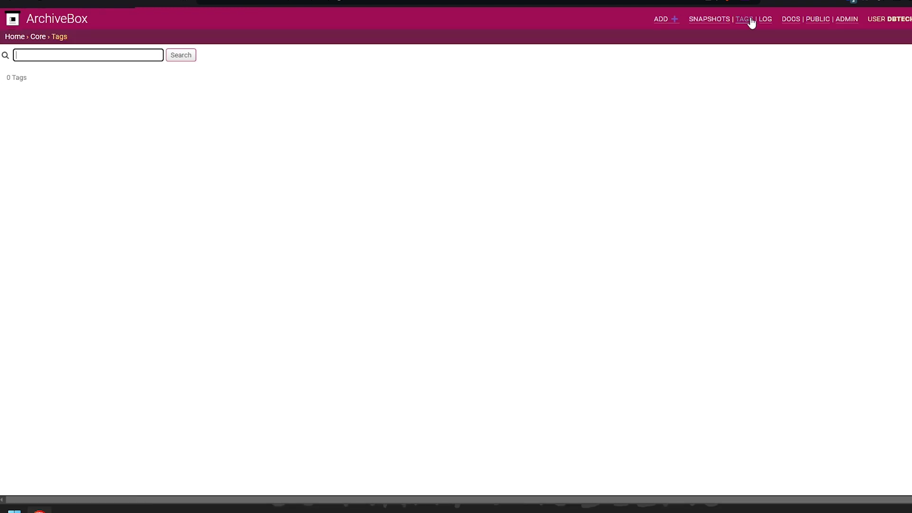
click(768, 21)
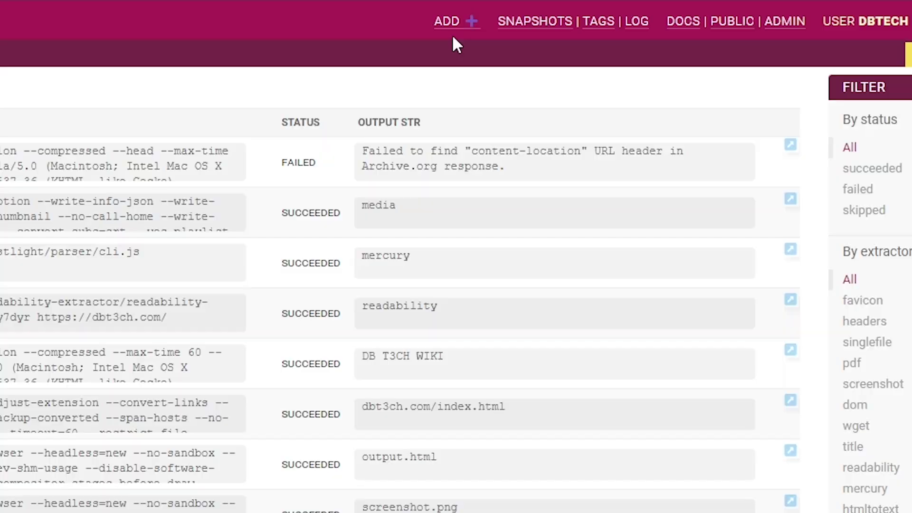
Paste the site's home page and the dbtechreviews.com post URL list, keeping the auto-detect format
click(447, 22)
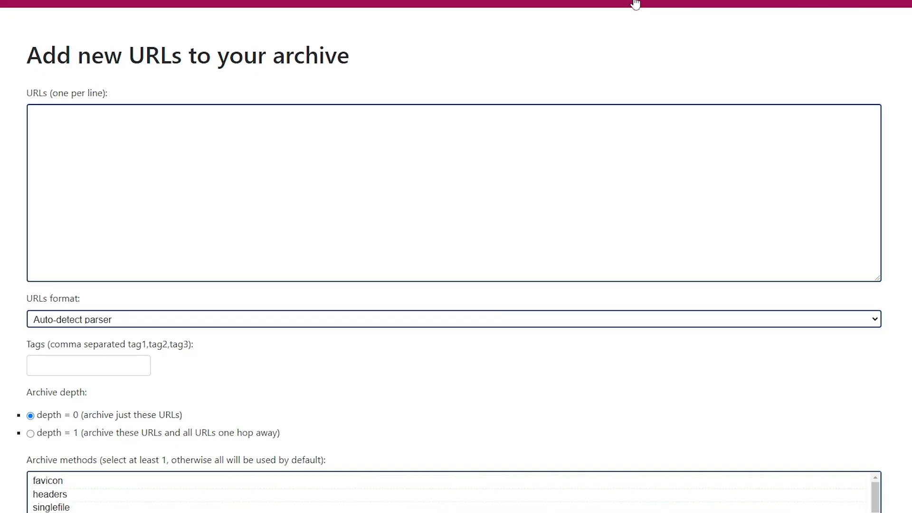
text(https://dbtechreviews.com/)
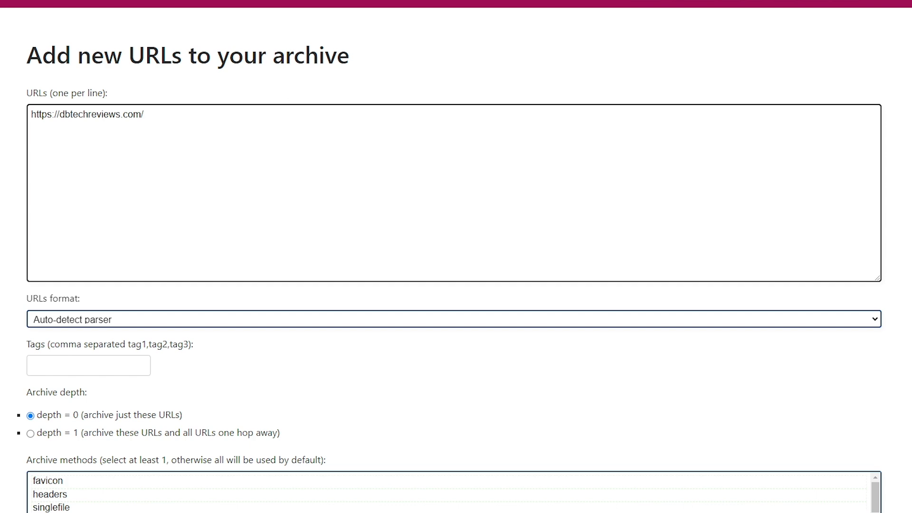
key(ctrl+v)
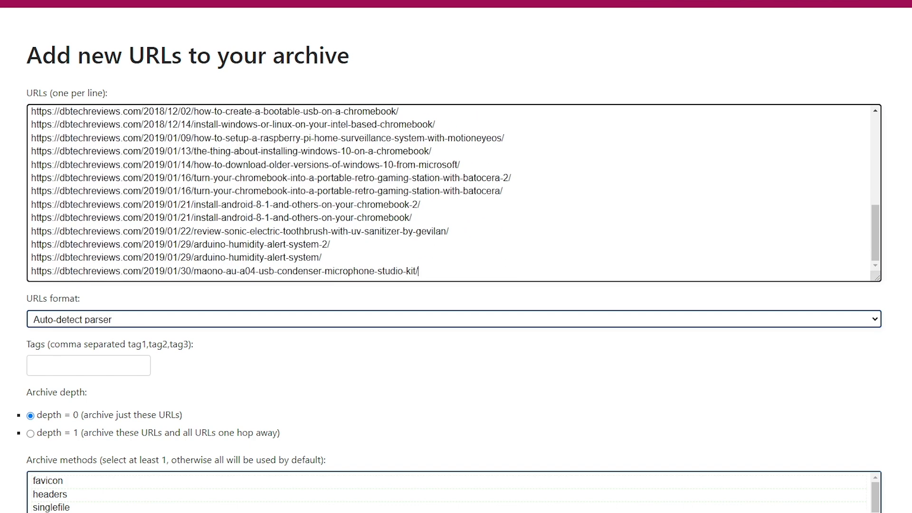
scroll(149, 297, down, 2)
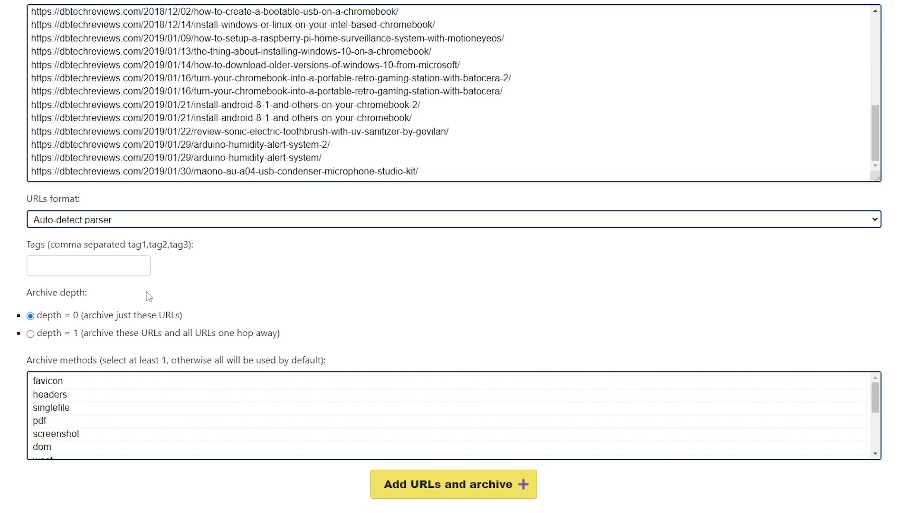
click(130, 222)
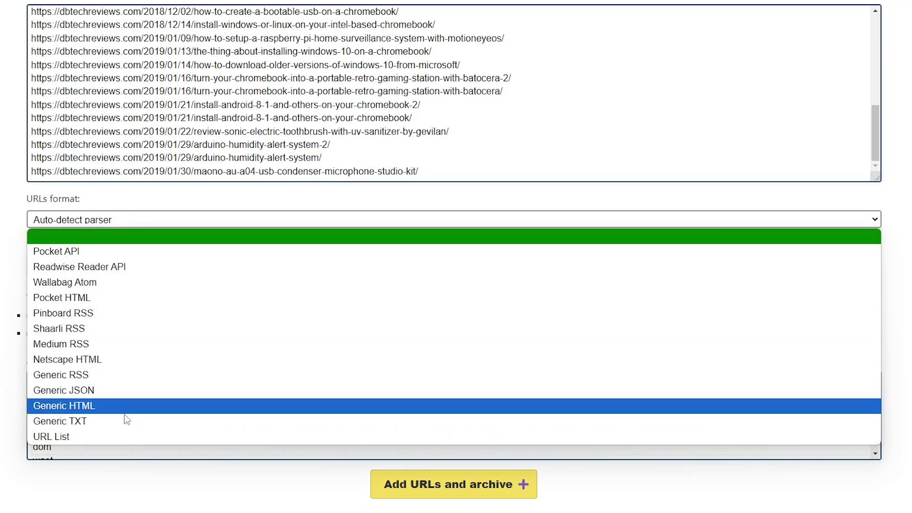
key(Escape)
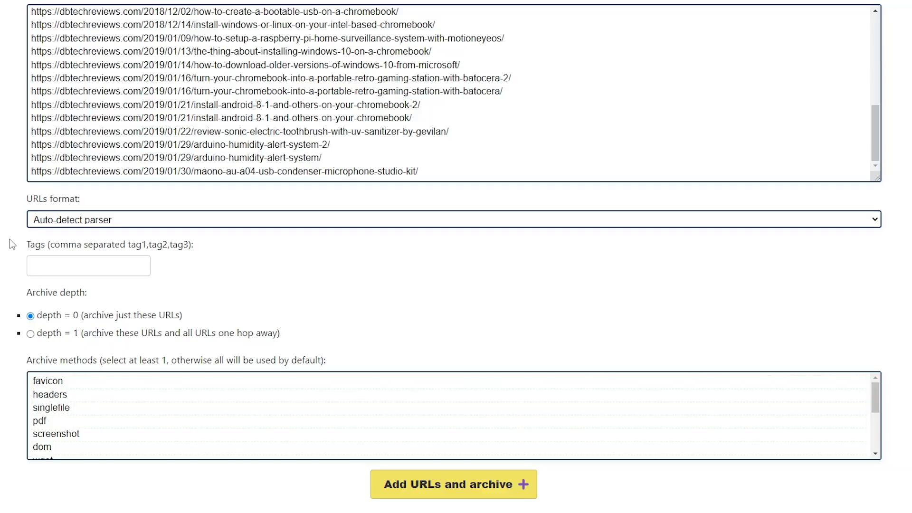
Complete the tags as dbtech,dbtechreviews and switch the archive depth between 0 and 1
key(Tab)
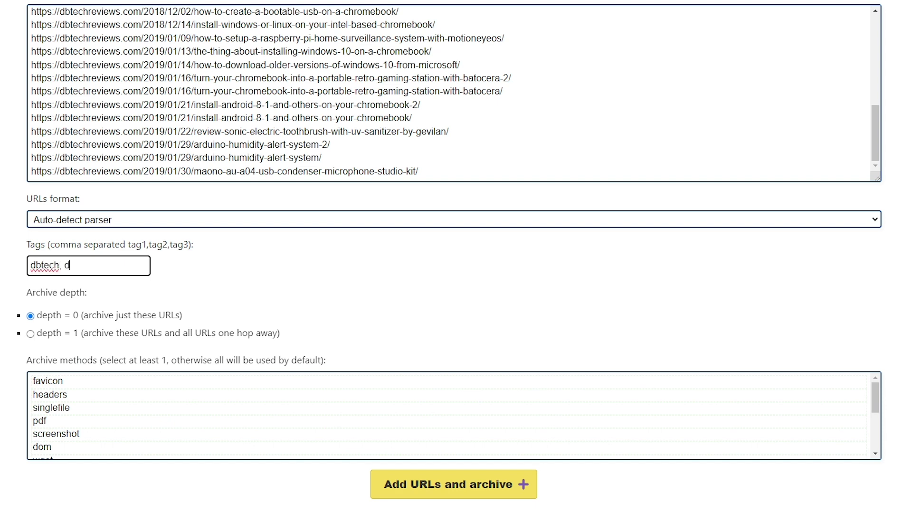
key(BackSpace)
key(End)
text(reviews)
click(47, 333)
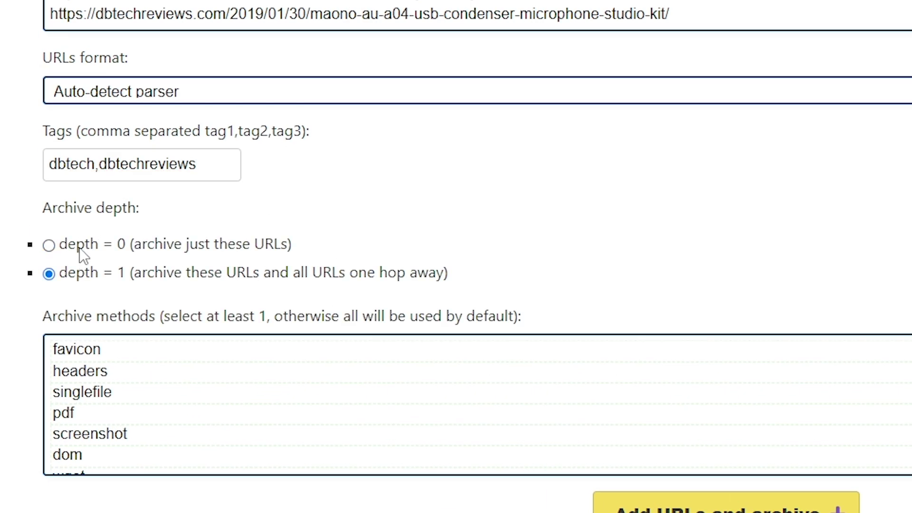
click(81, 252)
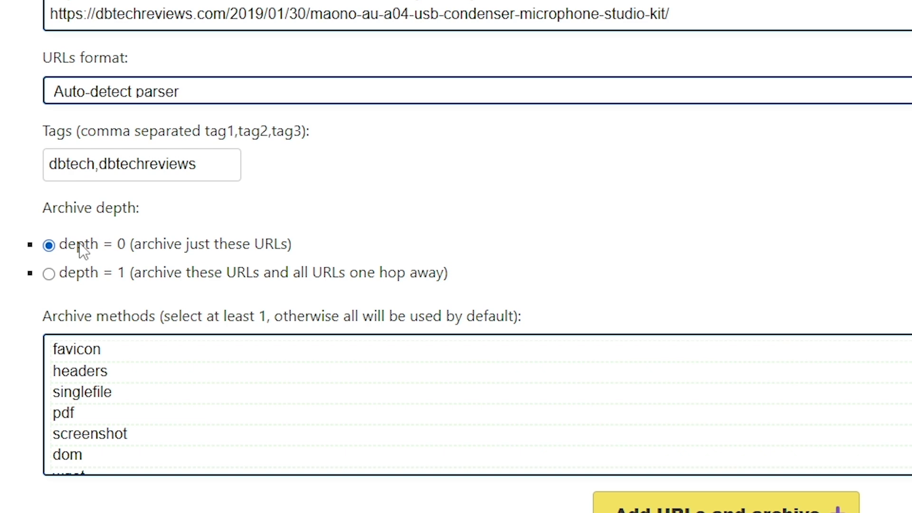
click(82, 272)
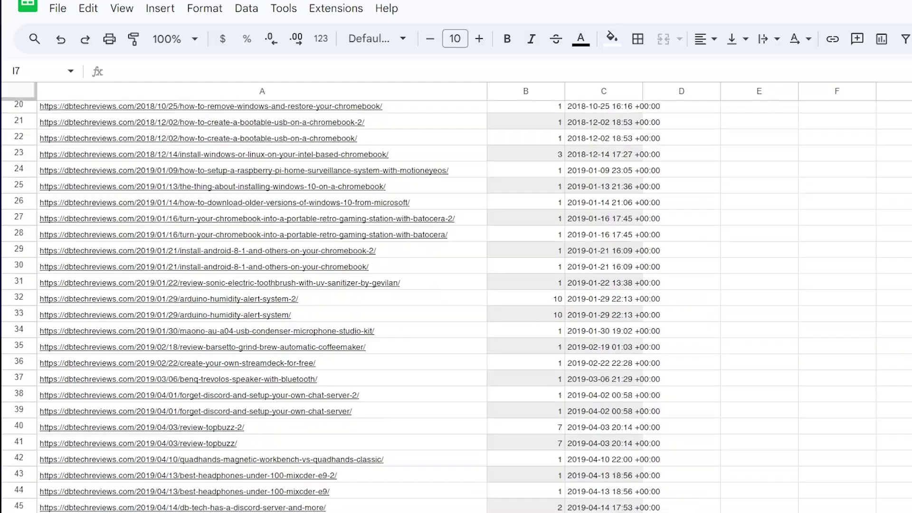
scroll(456, 306, down, 9)
scroll(456, 307, down, 20)
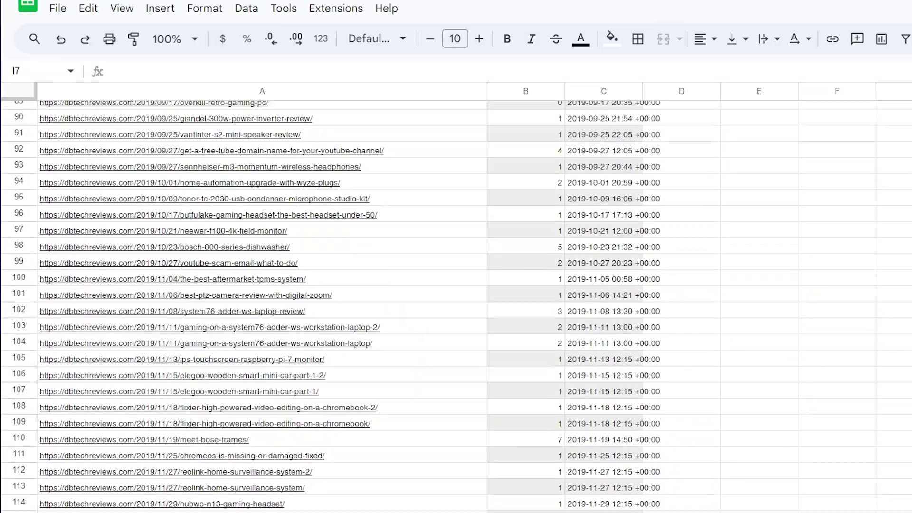
scroll(456, 307, down, 13)
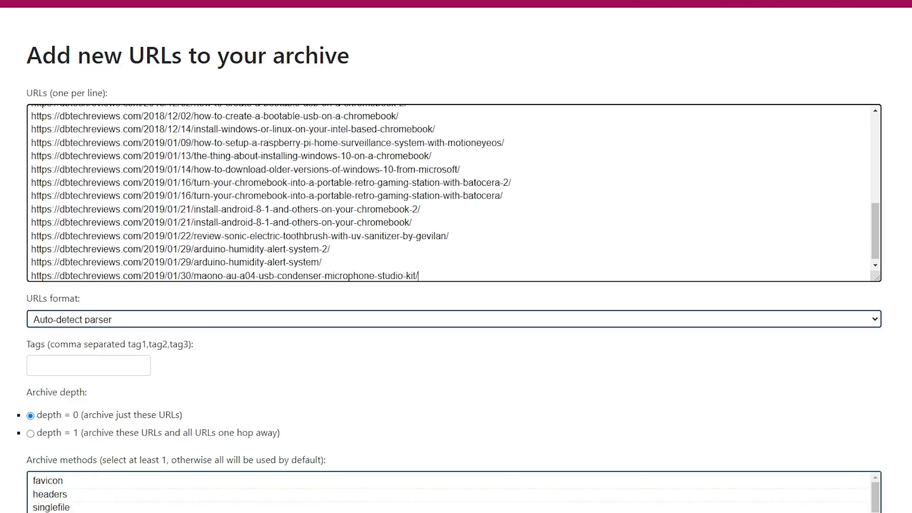
Select the headers and favicon entries in the Archive methods list
scroll(454, 192, up, 10)
scroll(454, 192, down, 3)
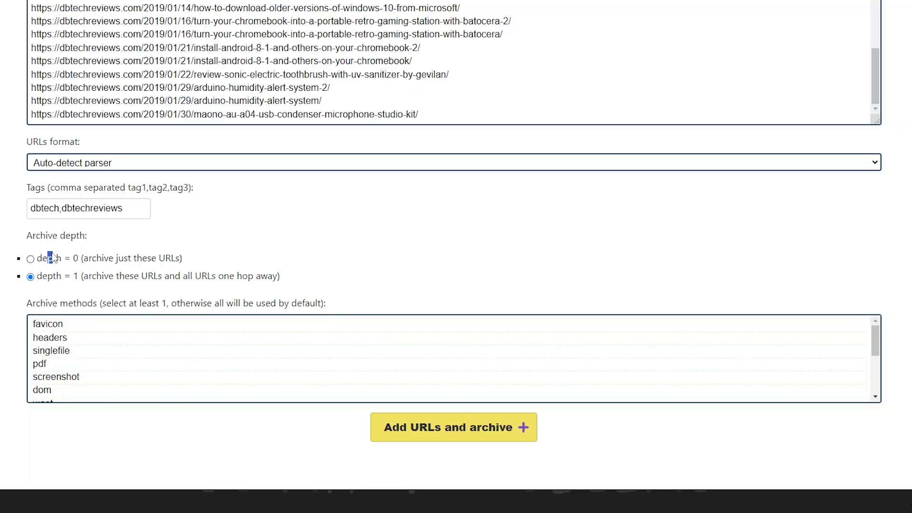
click(76, 335)
key(Down)
key(Down)
key(Down)
key(Down)
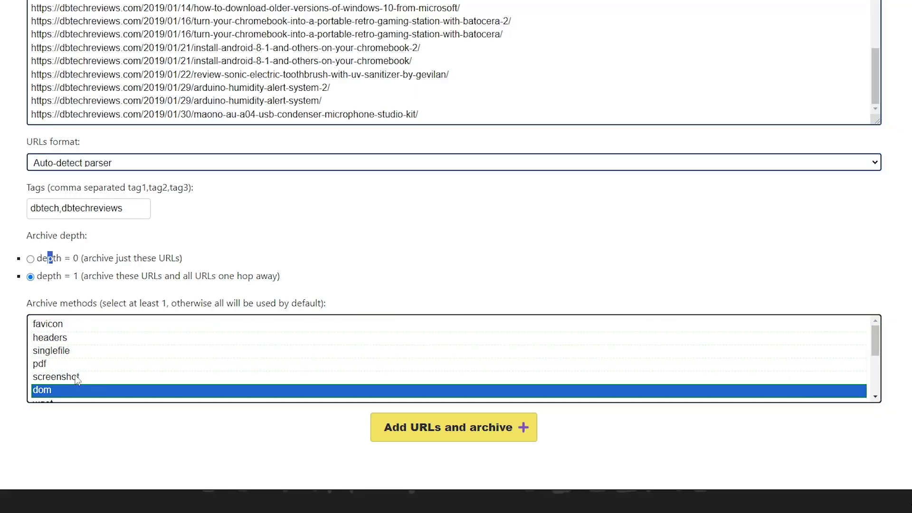
key(Up)
key(Up)
key(Up)
click(73, 334)
click(76, 324)
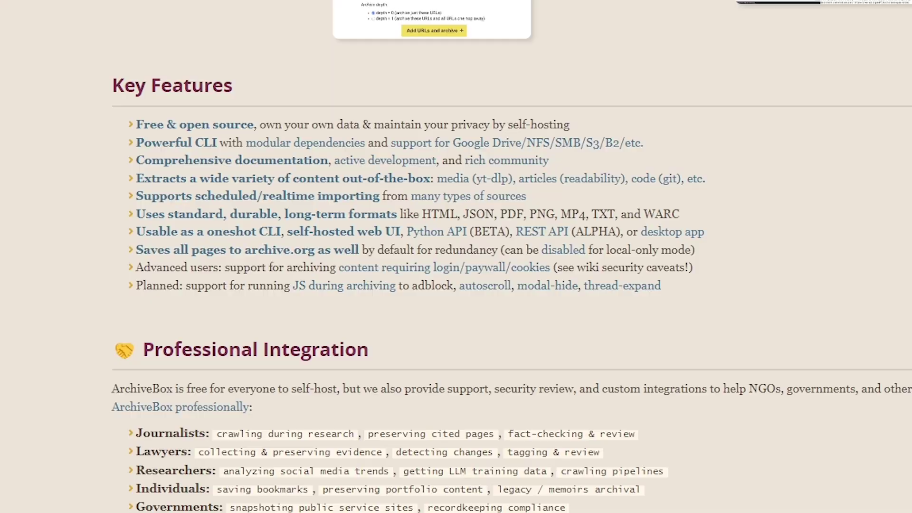
Scroll the README past Key Features and Professional Integration down to Quickstart
scroll(511, 254, down, 4)
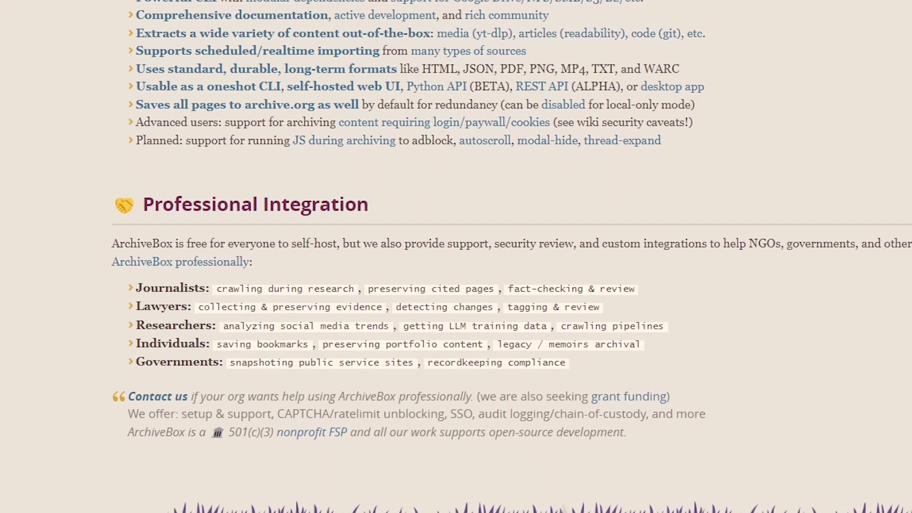
scroll(512, 254, down, 5)
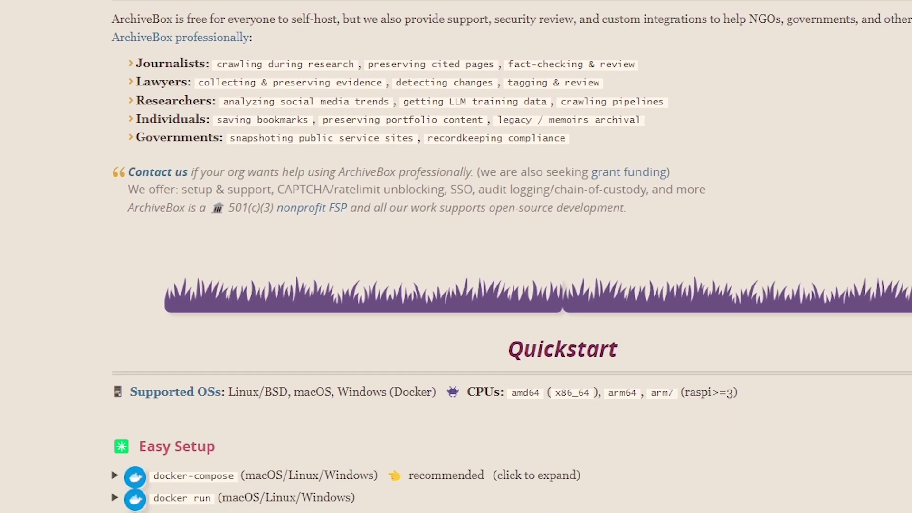
scroll(511, 254, down, 1)
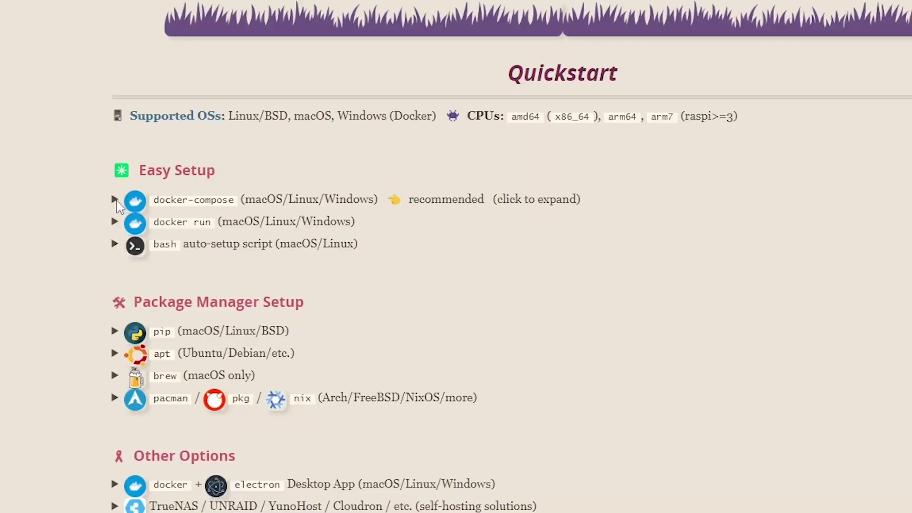
Expand the docker-compose setup instructions in the README
click(116, 200)
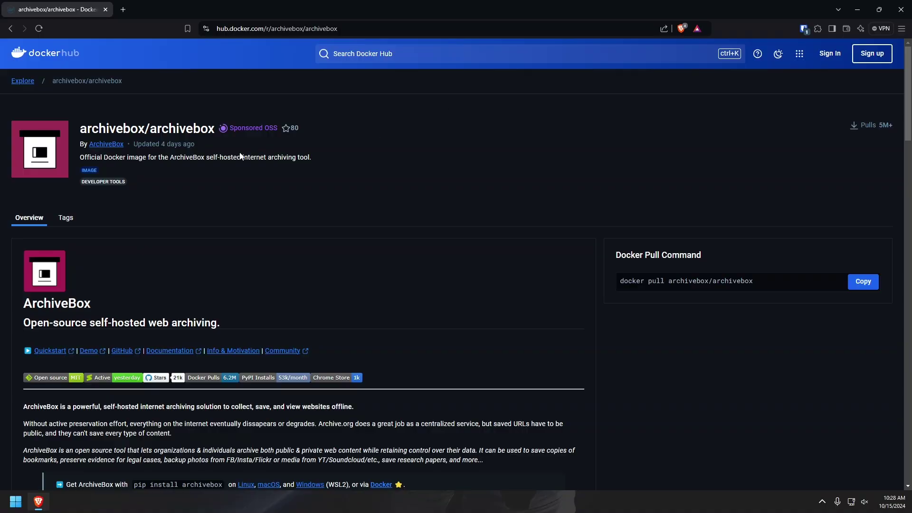
Show the available tags for the archivebox/archivebox image on Docker Hub
click(66, 218)
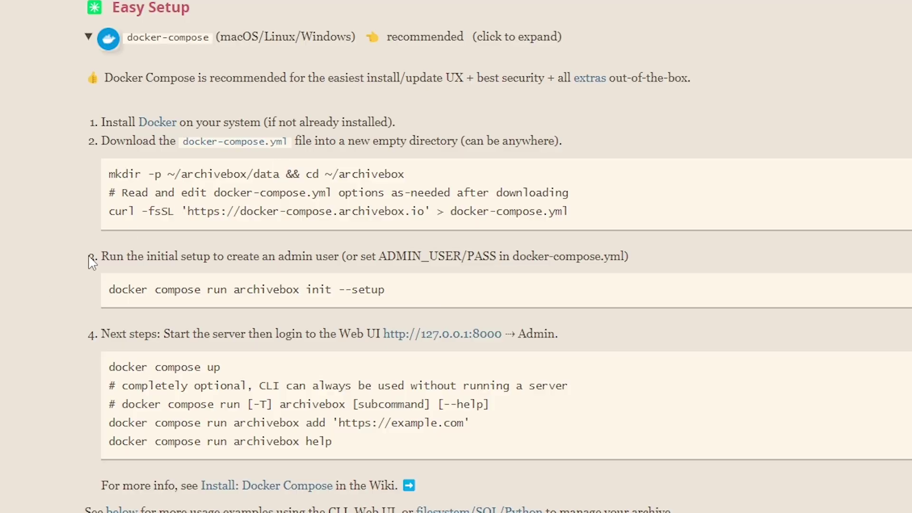
Highlight step 3 and its 'docker compose run archivebox init --setup' command, then clear the highlight
drag(92, 262, 453, 295)
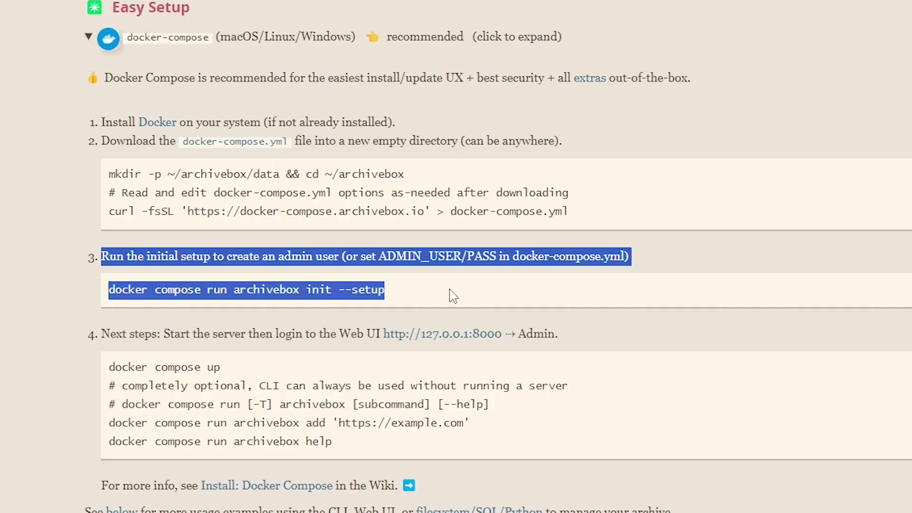
click(424, 298)
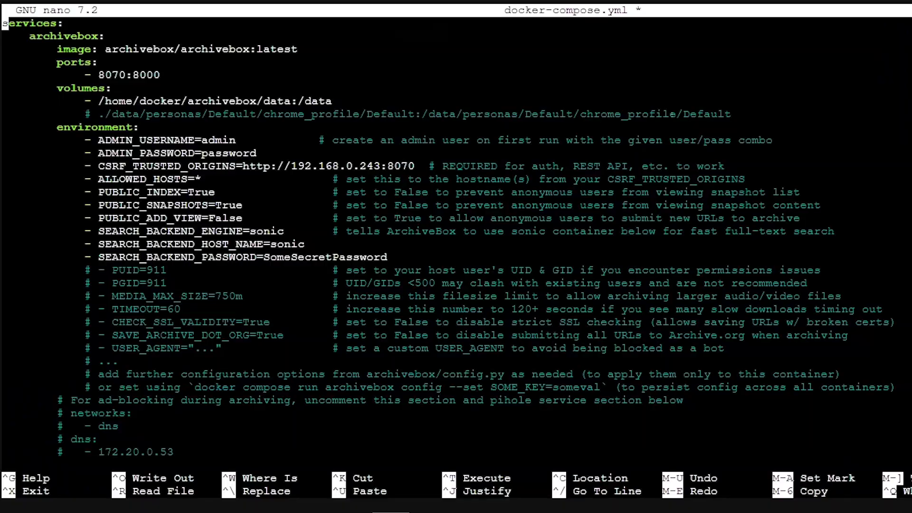
Save docker-compose.yml, run 'docker compose up -d', and deploy the archivebox stack in Portainer
key(ctrl+s)
key(ctrl+x)
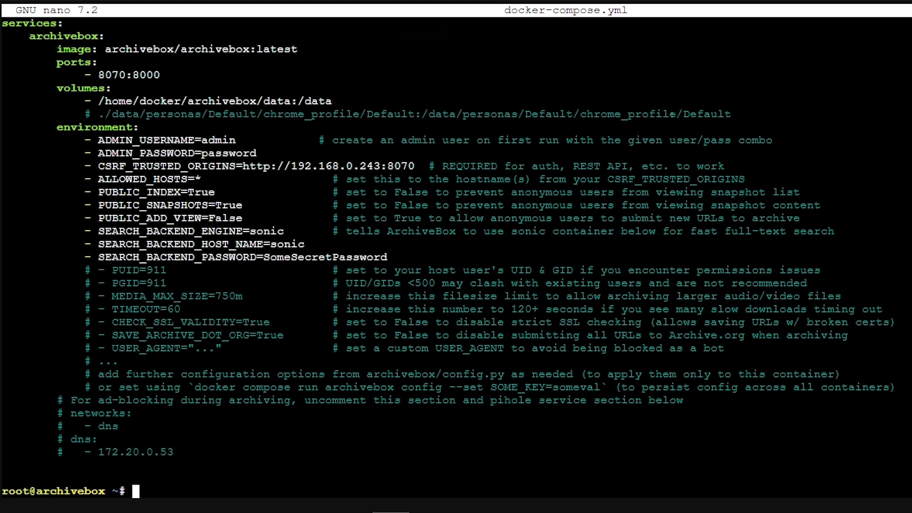
key(ctrl+l)
text(docker compose)
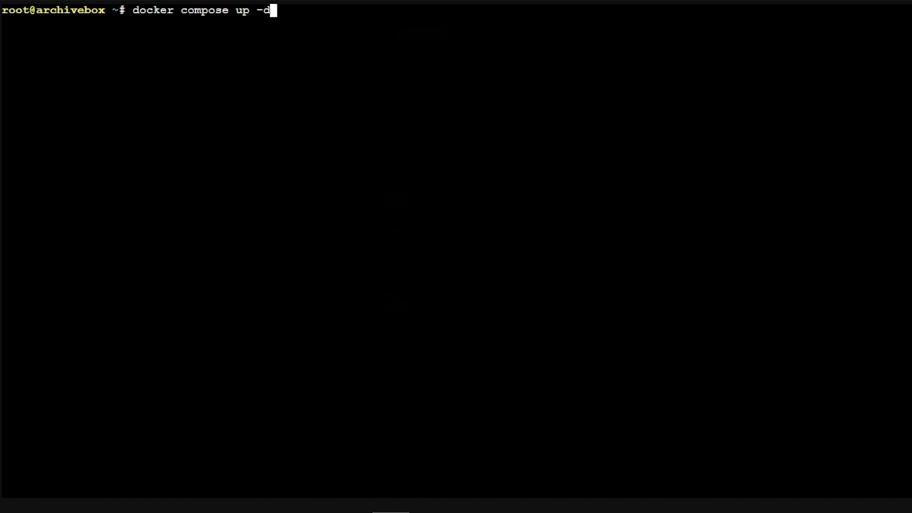
text( up -d)
key(Return)
click(143, 495)
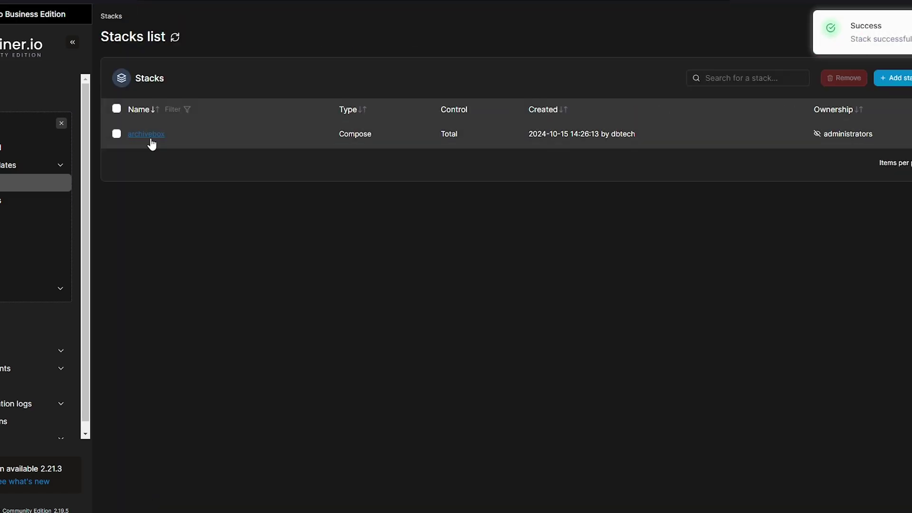
Open the archivebox stack's details and launch its ArchiveBox web interface on port 8070
click(146, 134)
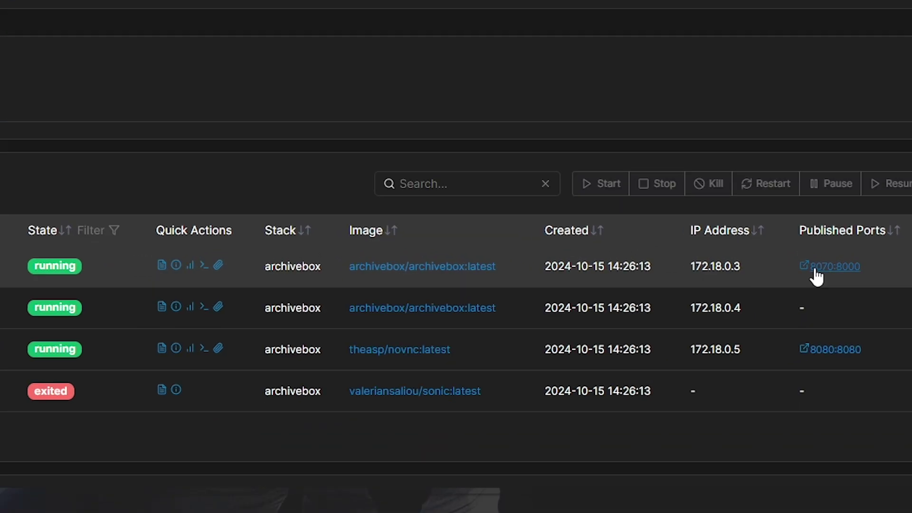
click(814, 381)
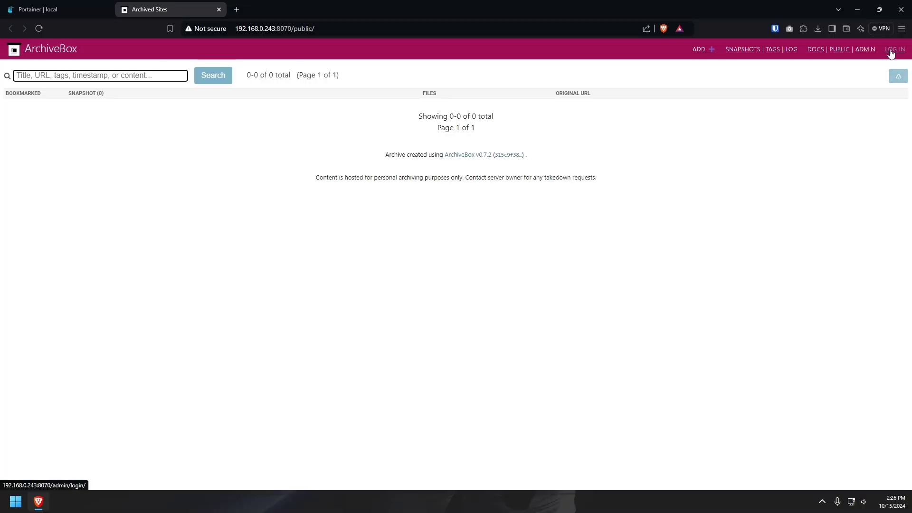
Log in to ArchiveBox with the admin username and password, declining to save the password
click(891, 51)
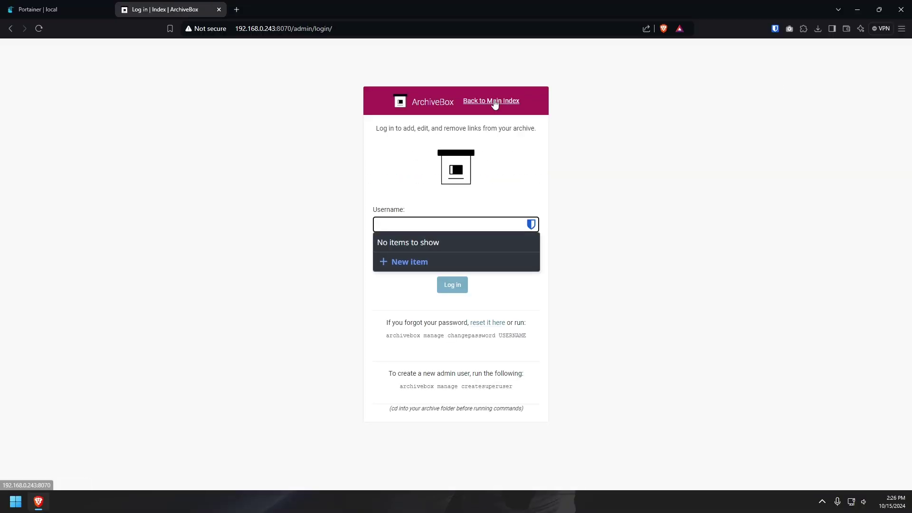
text(admin)
key(Tab)
text(a)
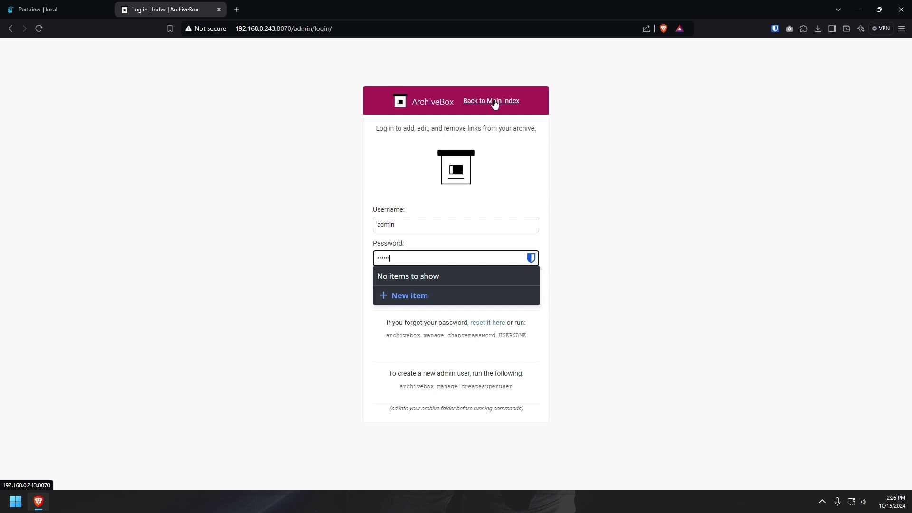
key(Return)
click(880, 47)
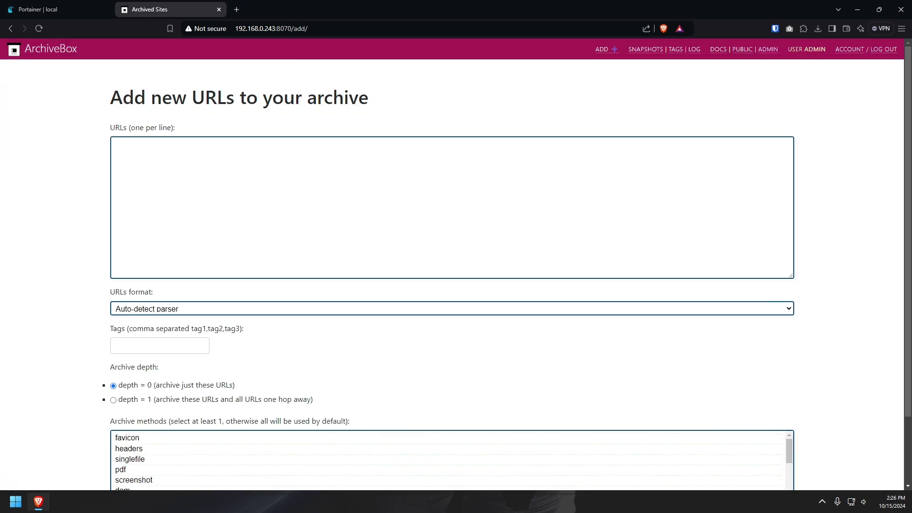